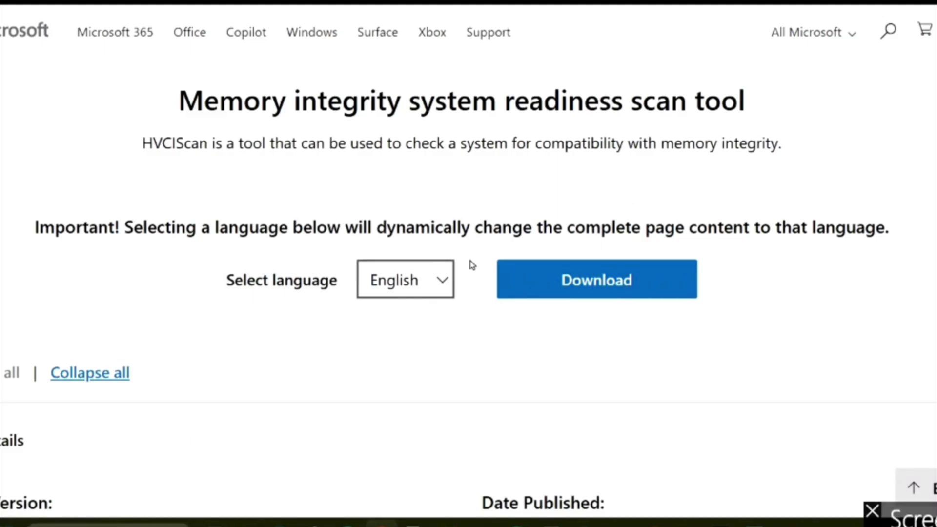
- Keep the page in English and download hvciscan_amd64.exe from the Download Center
click(442, 279)
click(404, 316)
click(527, 286)
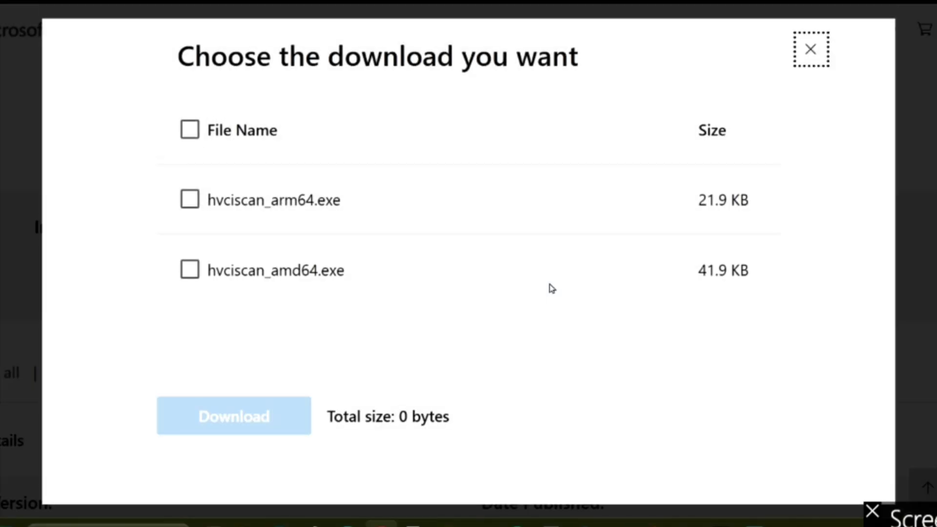
click(190, 272)
click(271, 414)
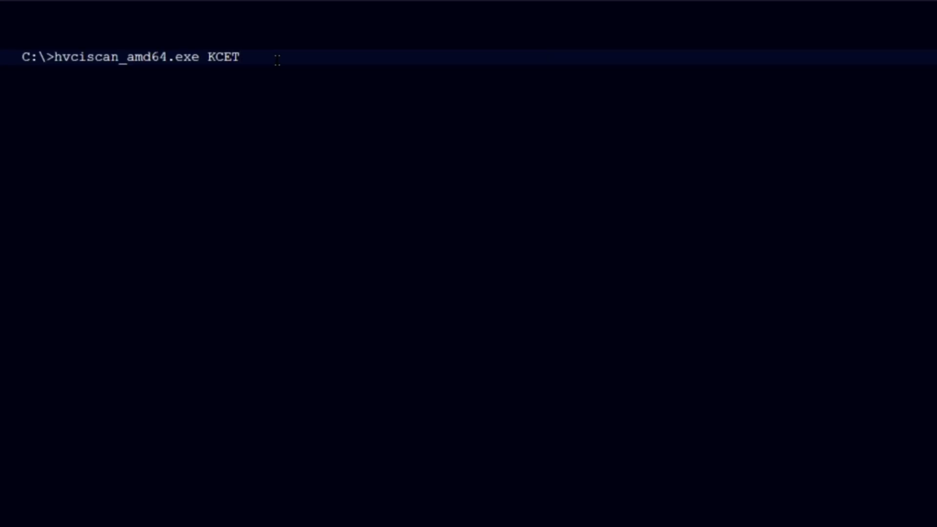
- Run hvciscan_amd64.exe KCET and select the error lines listing the dddriver64Dcsa driver paths
key(Return)
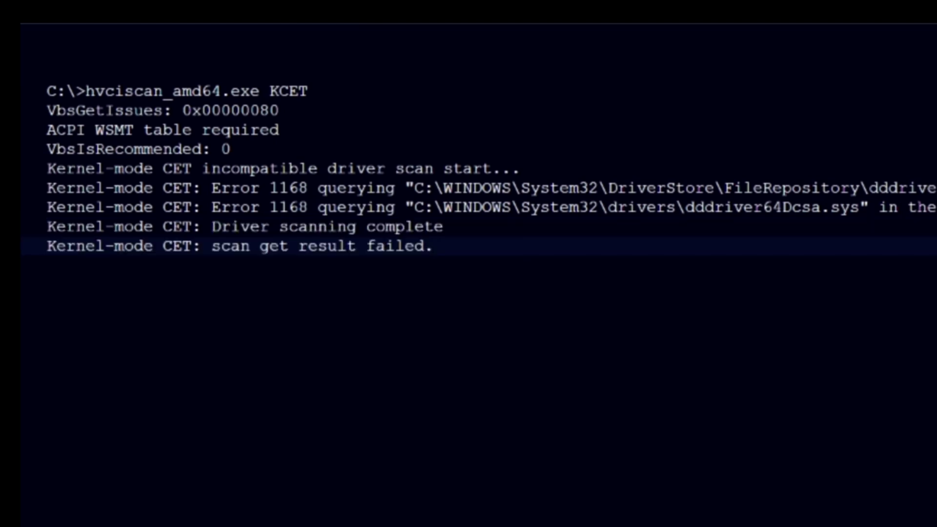
drag(406, 187, 936, 188)
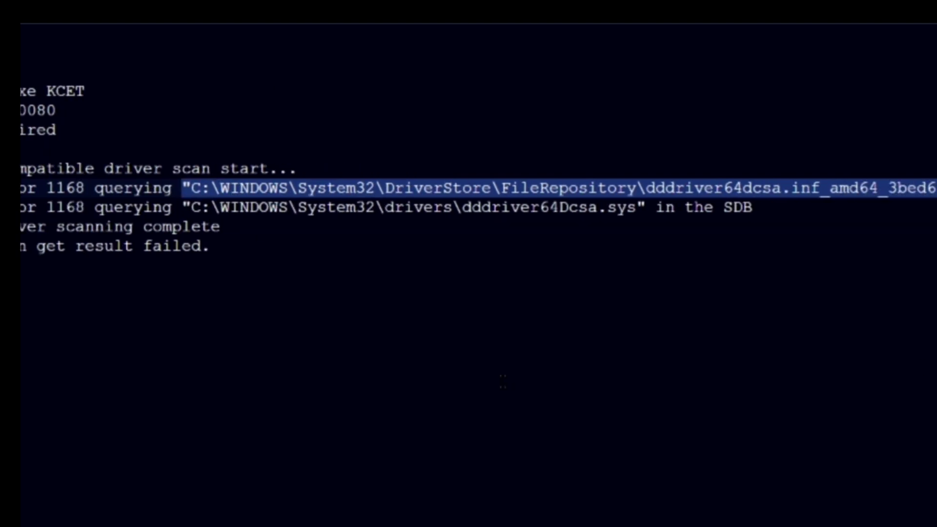
click(183, 207)
drag(183, 207, 796, 200)
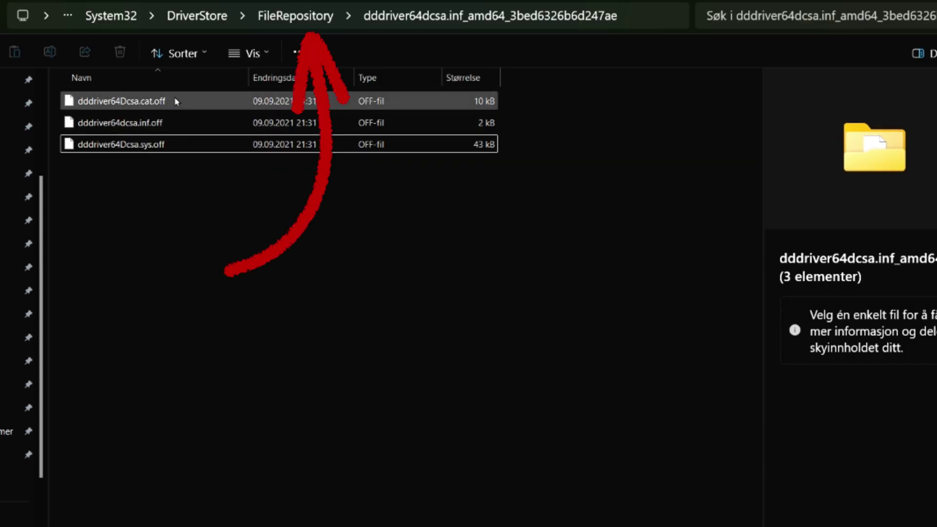
- Select the cat.off and inf.off files, then dddriver64Dcsa.sys.off in System32\drivers
click(175, 101)
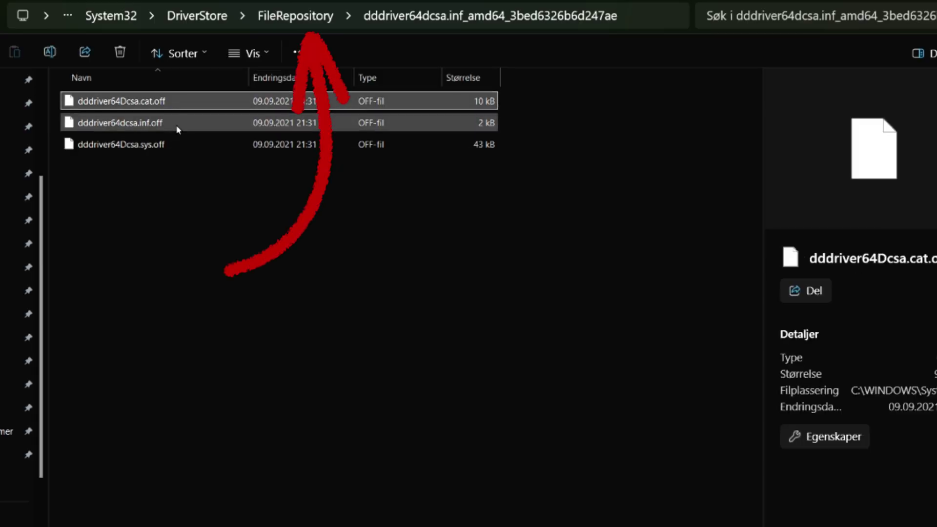
click(176, 124)
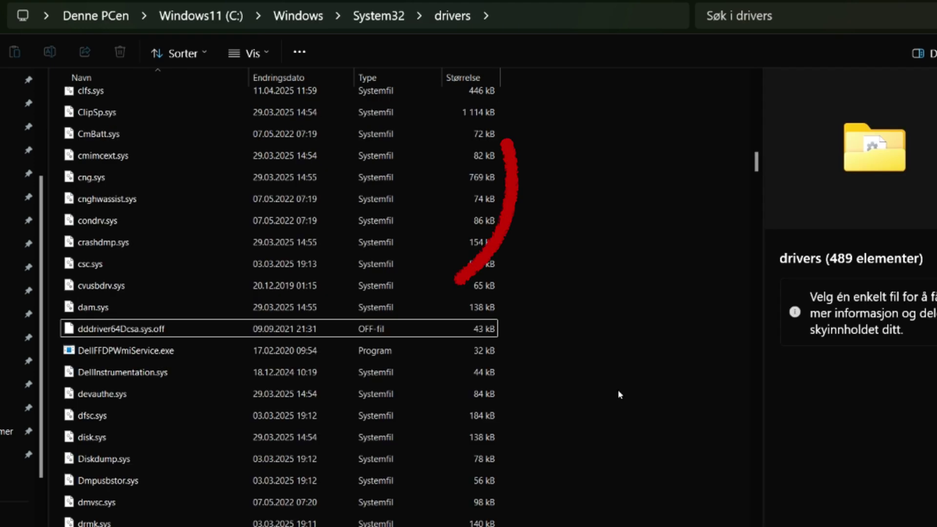
click(196, 330)
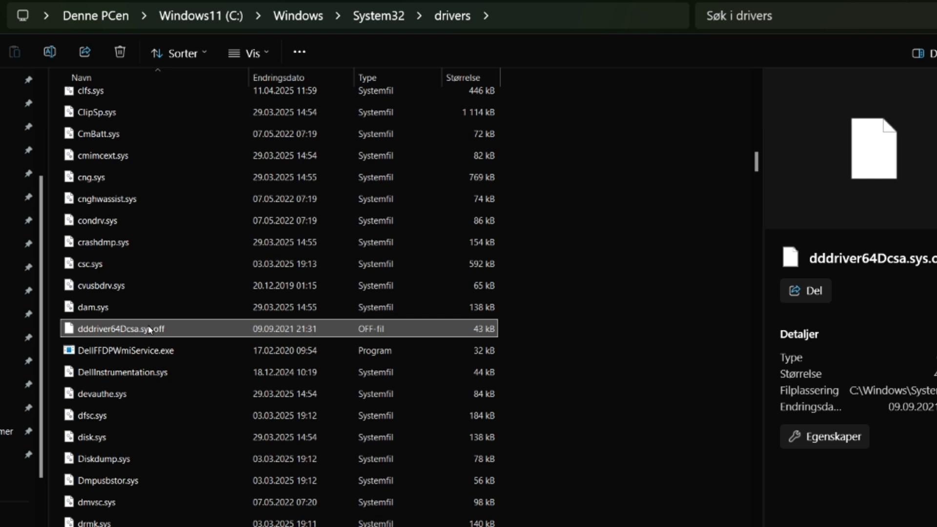
- Make Administrator the owner of dddriver64Dcsa.sys.off in its advanced security settings
right_click(150, 329)
click(228, 217)
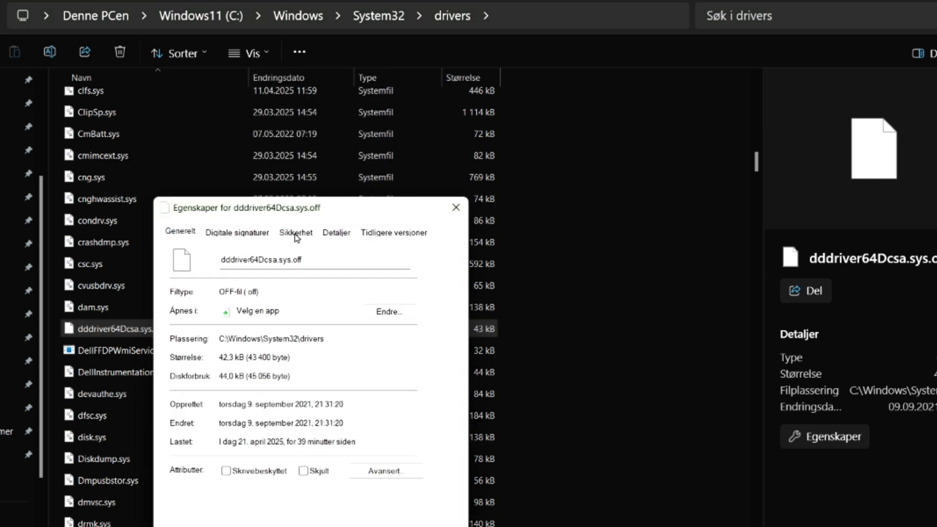
click(296, 233)
drag(313, 212, 355, 131)
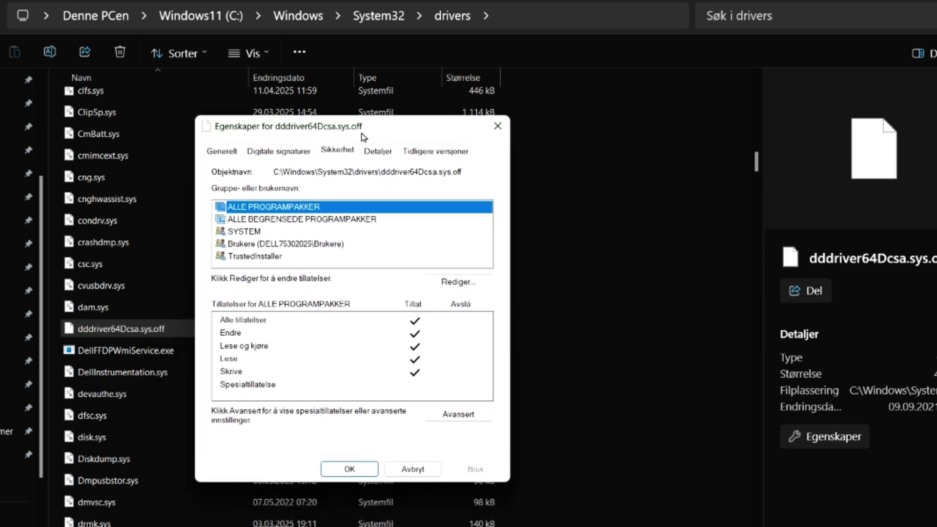
click(459, 415)
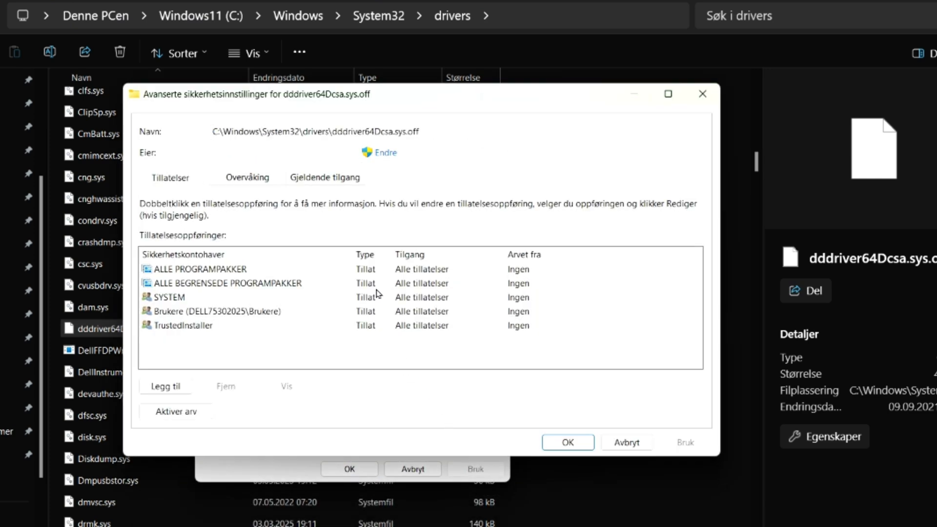
click(385, 152)
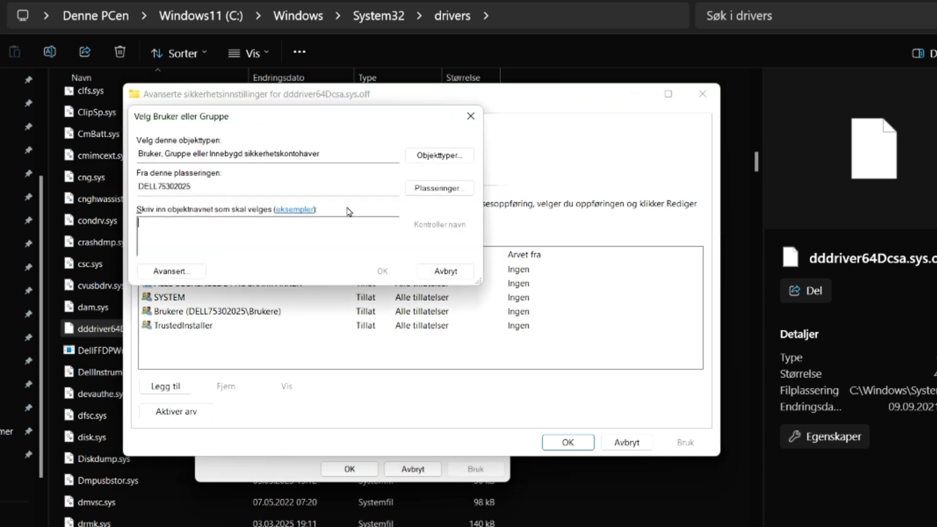
text(admi)
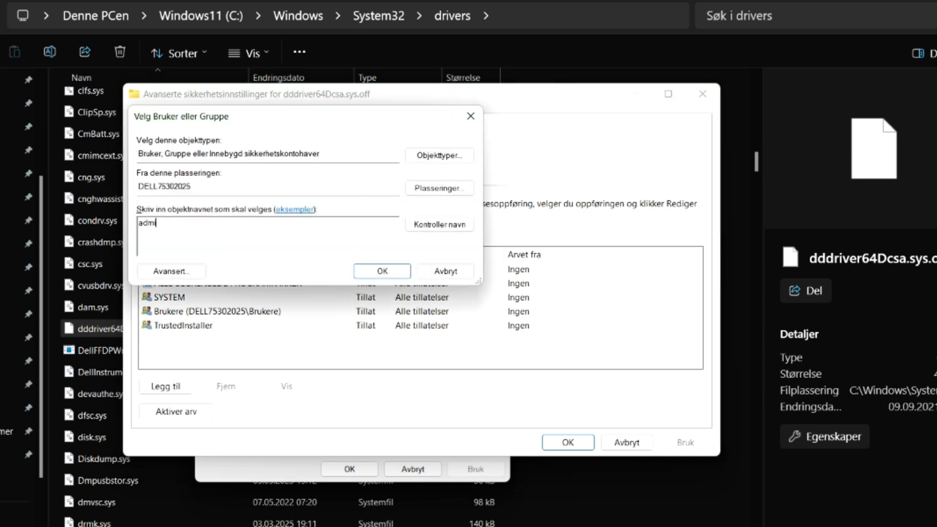
text(nistrator)
click(439, 224)
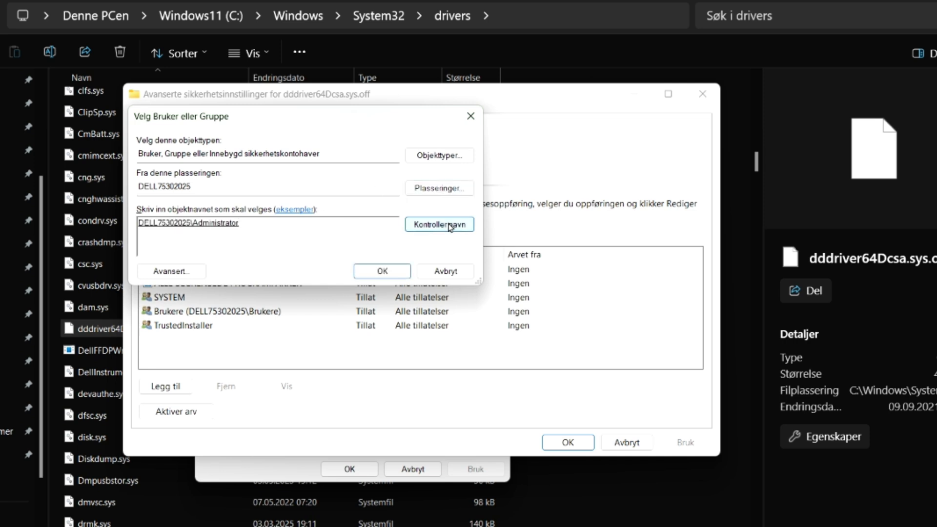
click(382, 271)
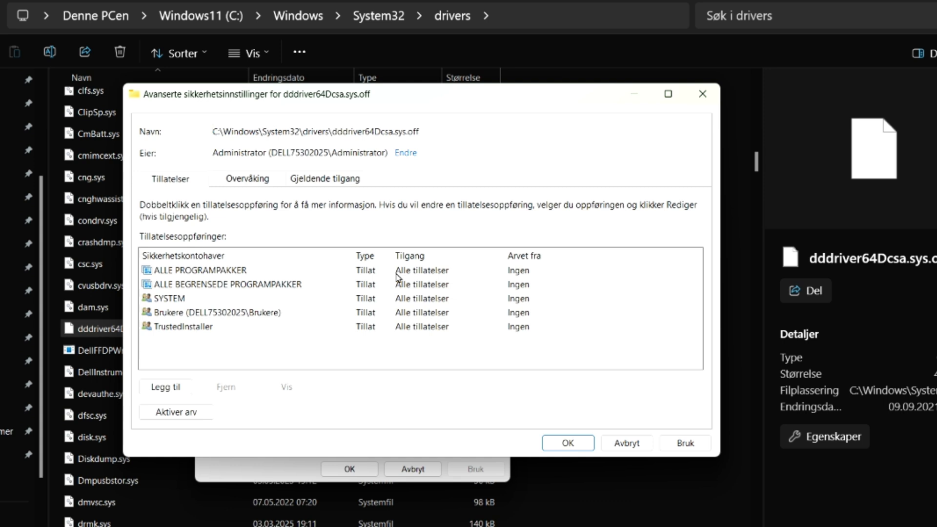
click(685, 443)
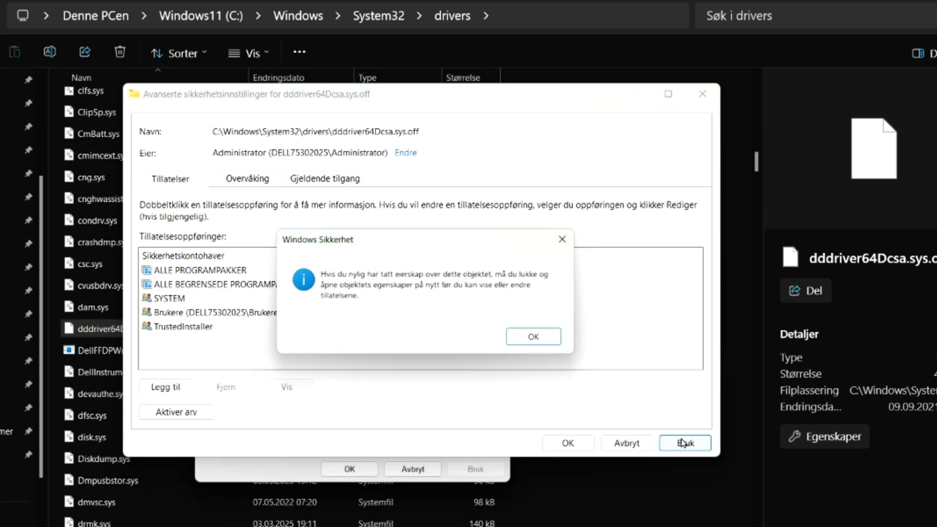
click(559, 343)
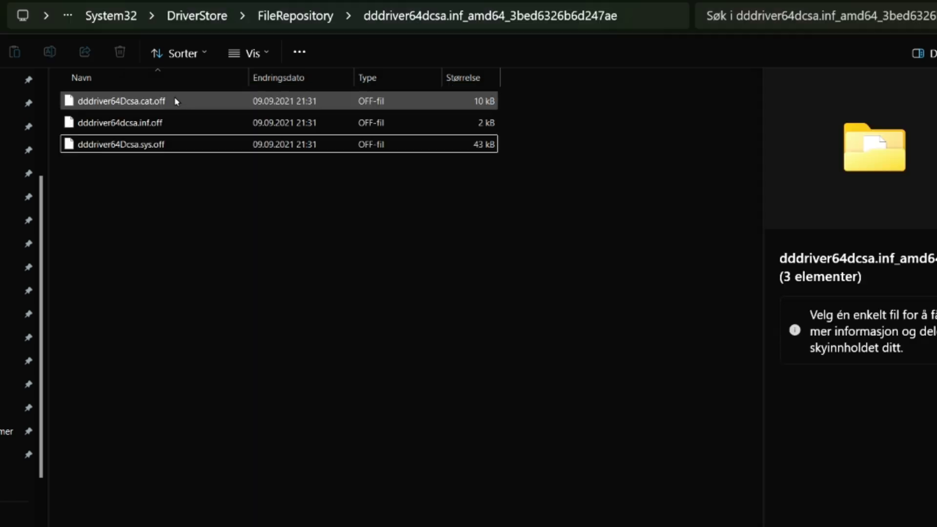
- Close advanced security, select the cat.off, inf.off and sys.off files in turn, then deselect them
click(176, 103)
shift+click(177, 124)
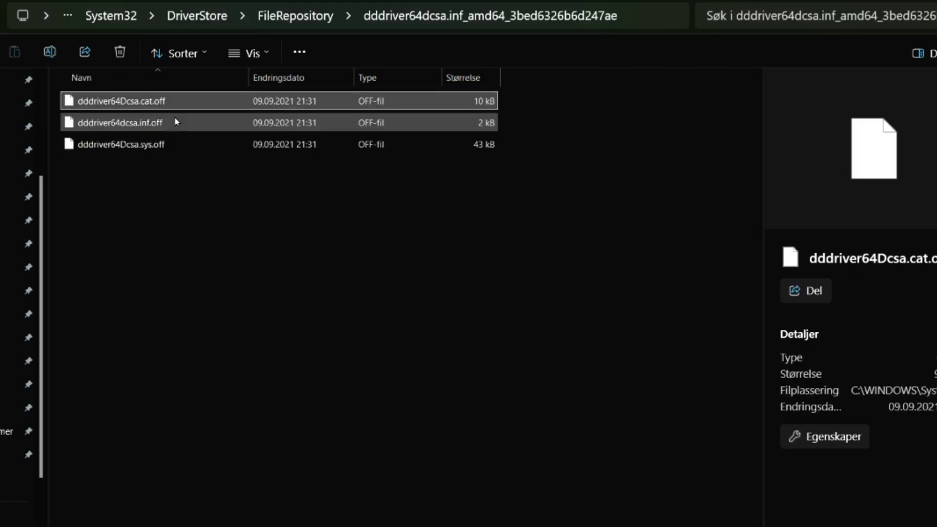
click(176, 124)
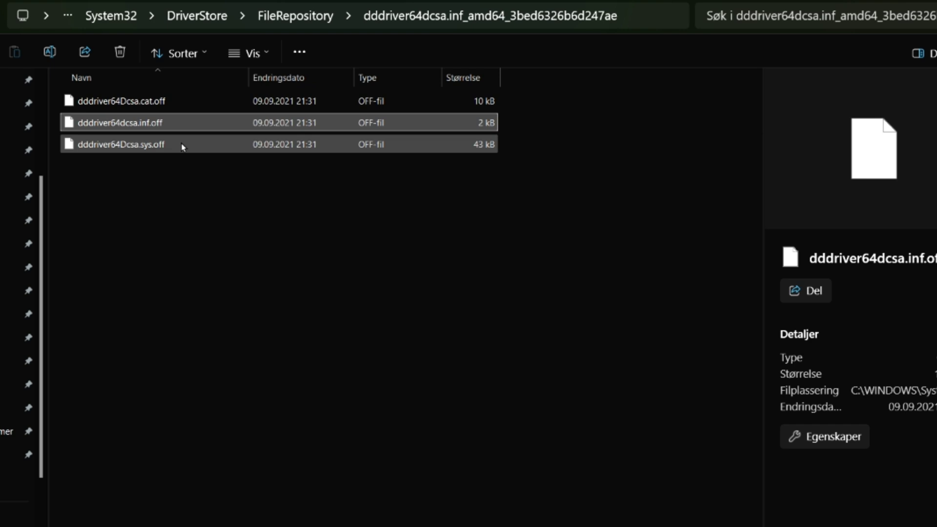
click(184, 145)
click(216, 232)
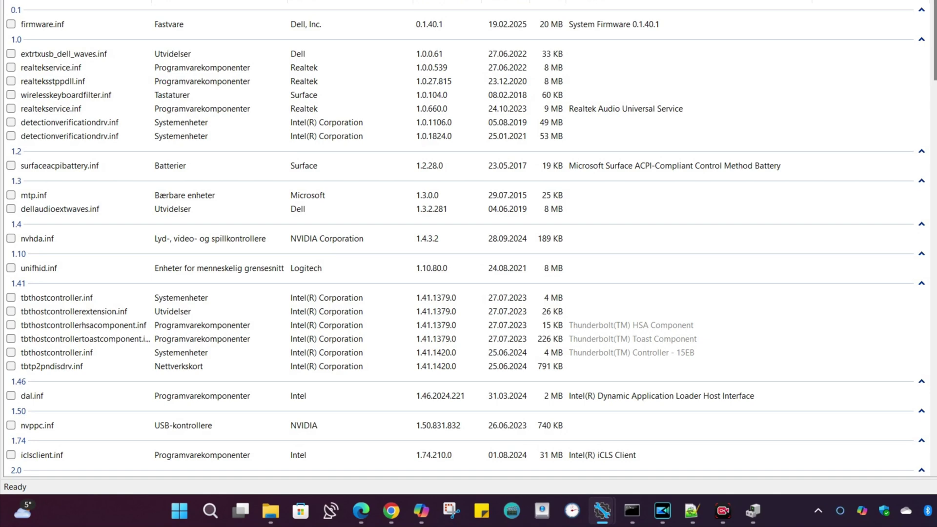
- Sort the driver list by Provider, then by INF name, and check bcmnfcscr7.inf
click(329, 9)
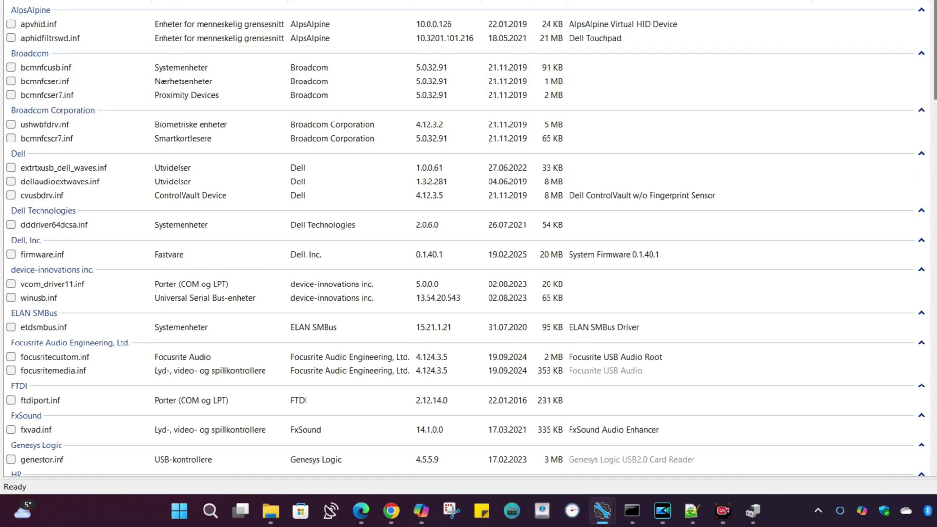
scroll(469, 264, down, 4)
scroll(469, 264, down, 4)
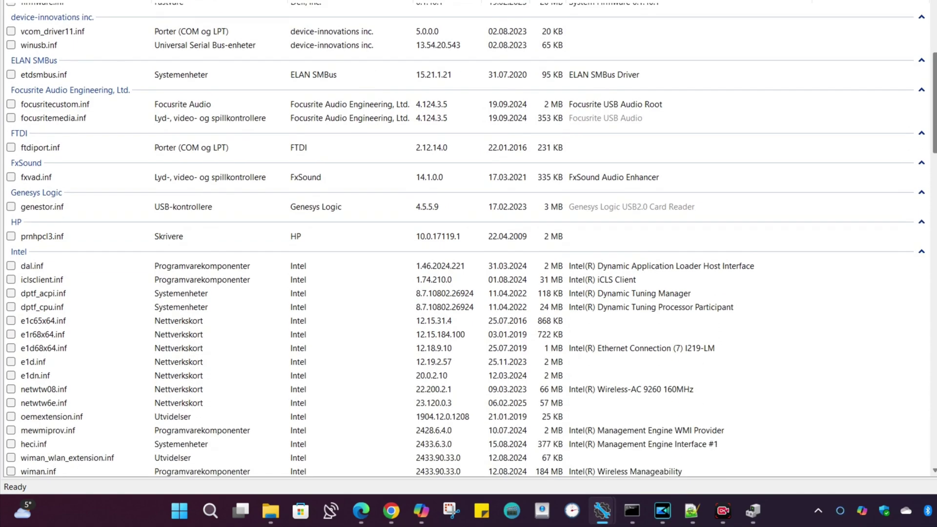
scroll(469, 264, down, 4)
scroll(469, 264, down, 3)
scroll(470, 264, down, 3)
scroll(469, 264, down, 3)
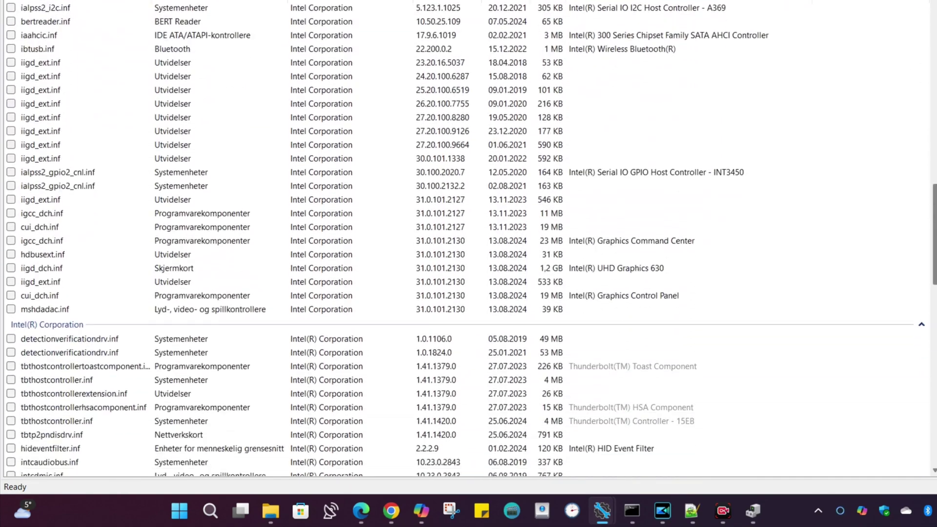
scroll(469, 264, down, 3)
scroll(470, 264, down, 3)
scroll(469, 264, down, 3)
scroll(469, 263, down, 3)
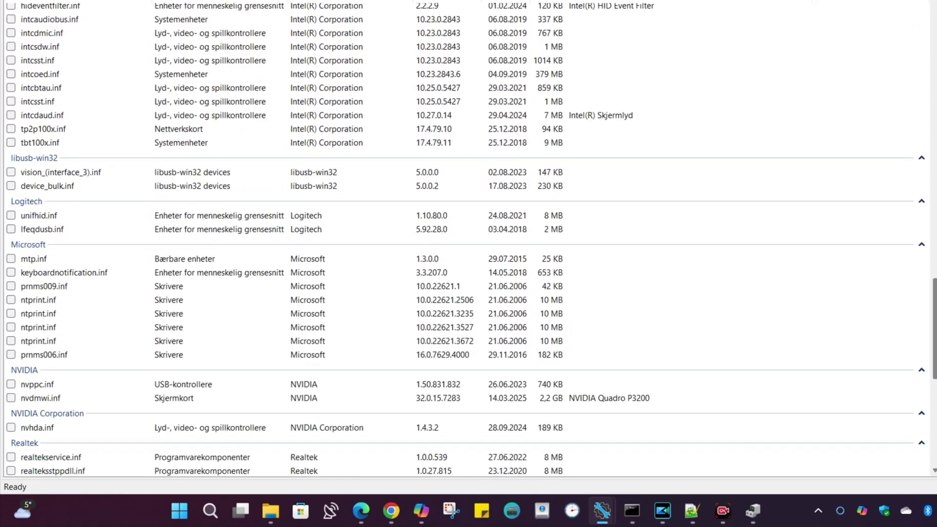
scroll(469, 264, down, 3)
scroll(469, 263, down, 3)
scroll(468, 264, down, 2)
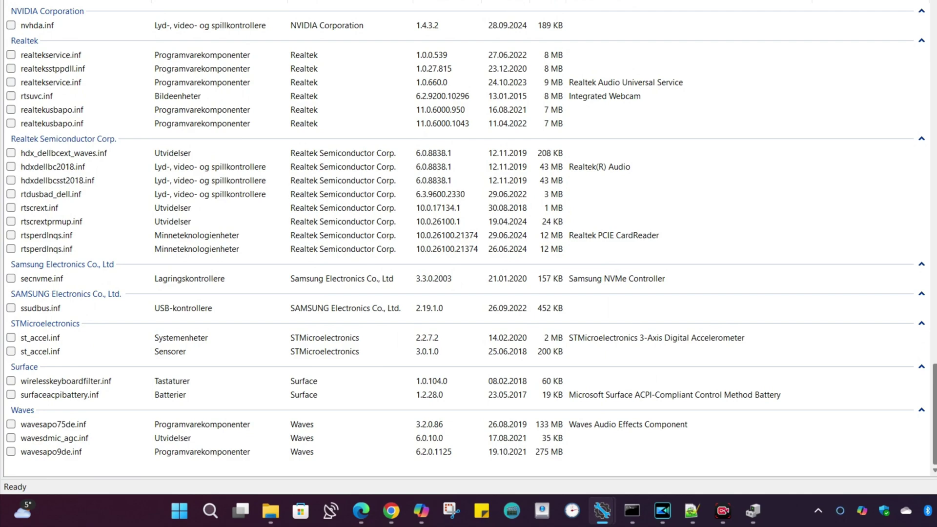
scroll(469, 264, up, 4)
scroll(470, 263, up, 4)
scroll(469, 264, up, 5)
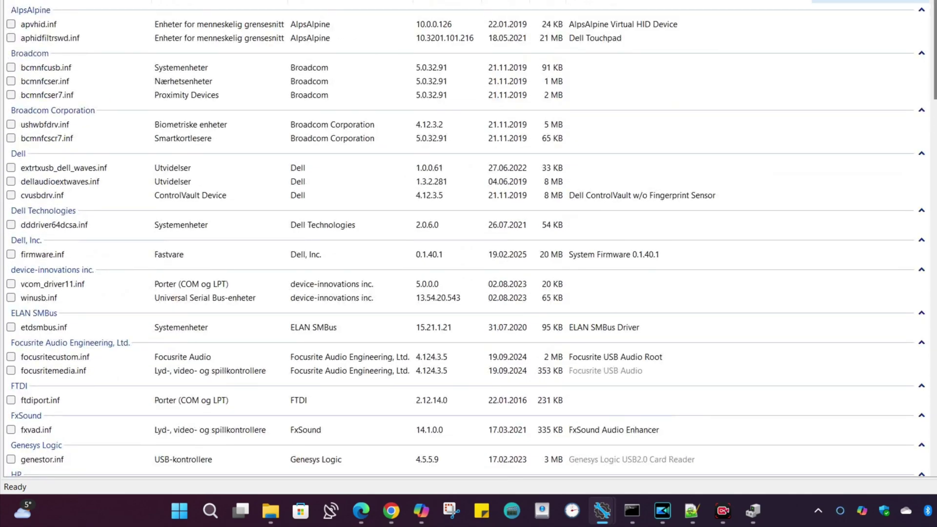
click(73, 9)
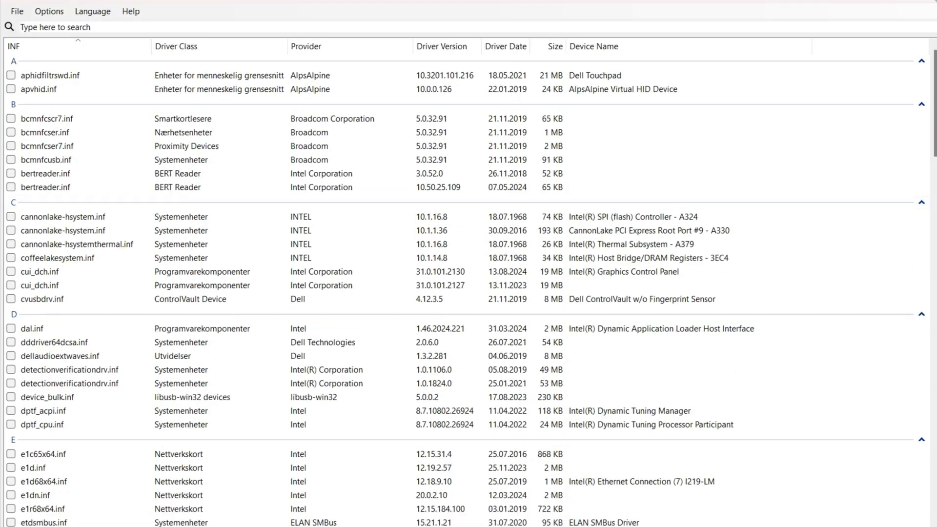
key(Down)
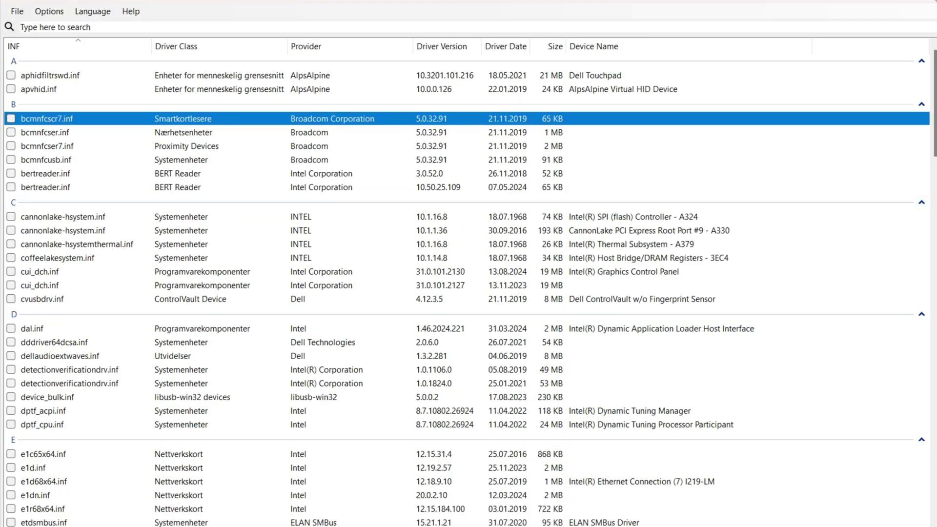
key(space)
key(Tab)
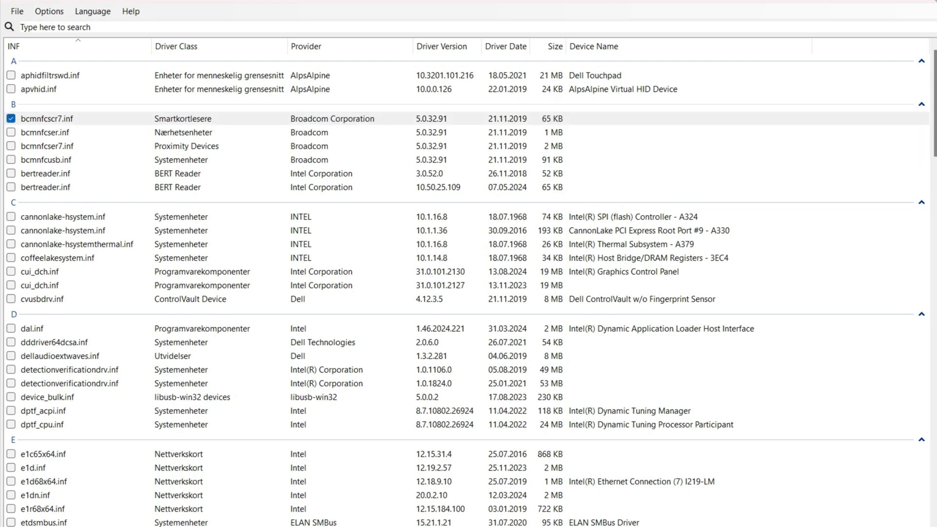